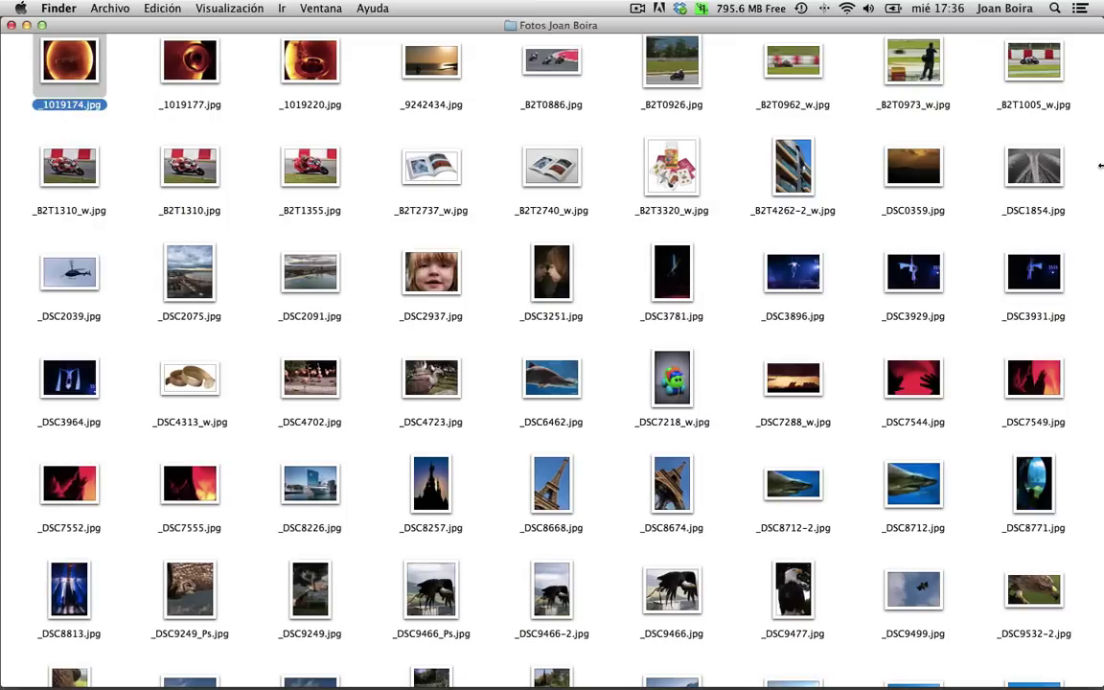
View the home folder and the Escritorio folder in a new Finder window, closing it when done
key(super+n)
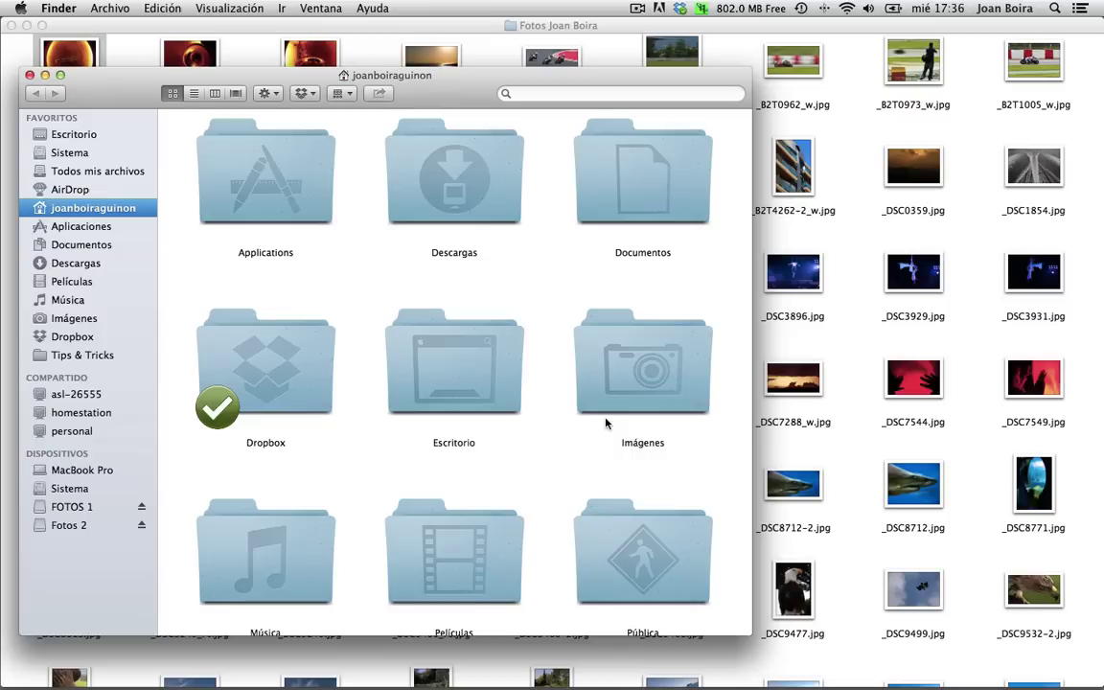
click(691, 393)
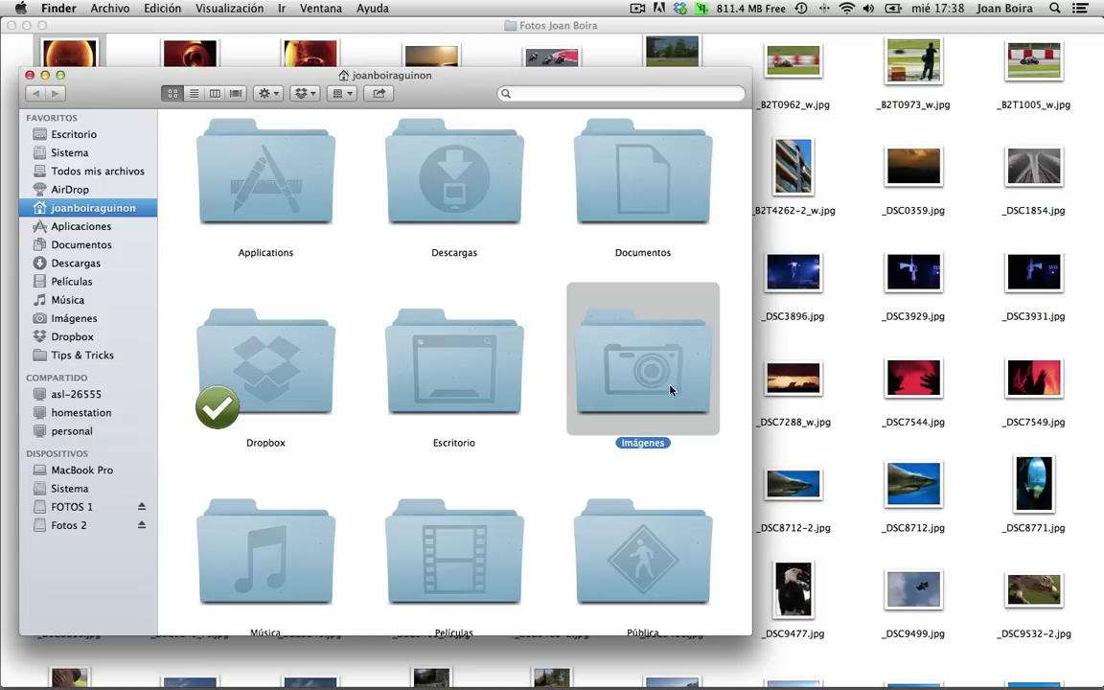
click(82, 135)
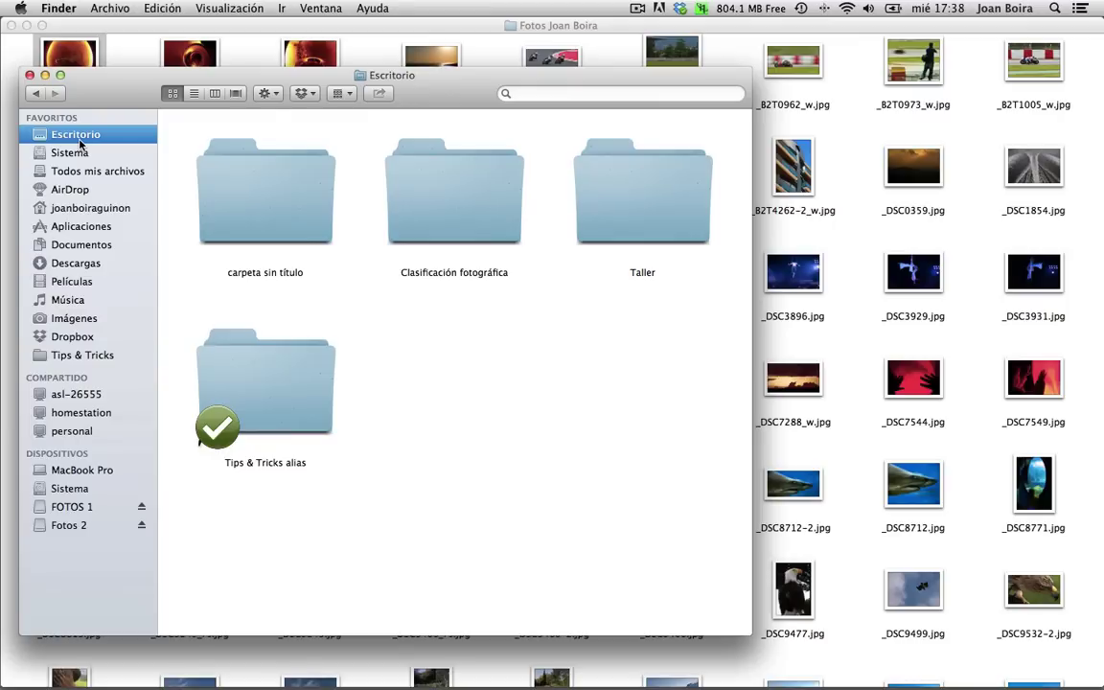
click(30, 75)
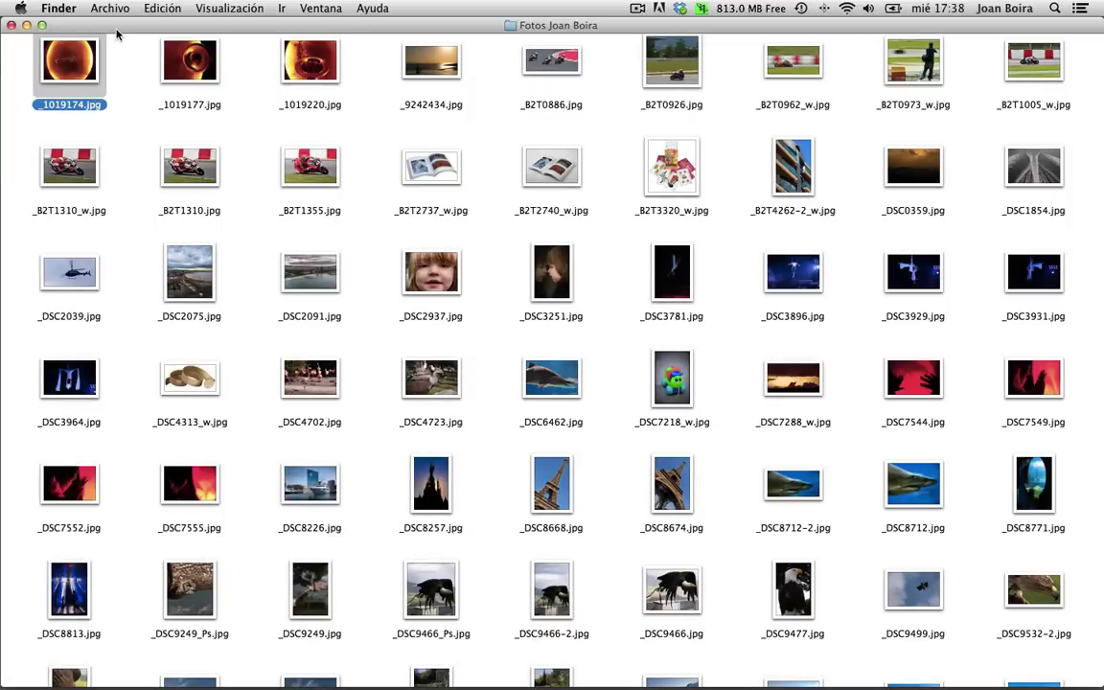
Open two new Finder windows and browse the year folders inside Fotos 1 on the FOTOS 1 drive
key(super+n)
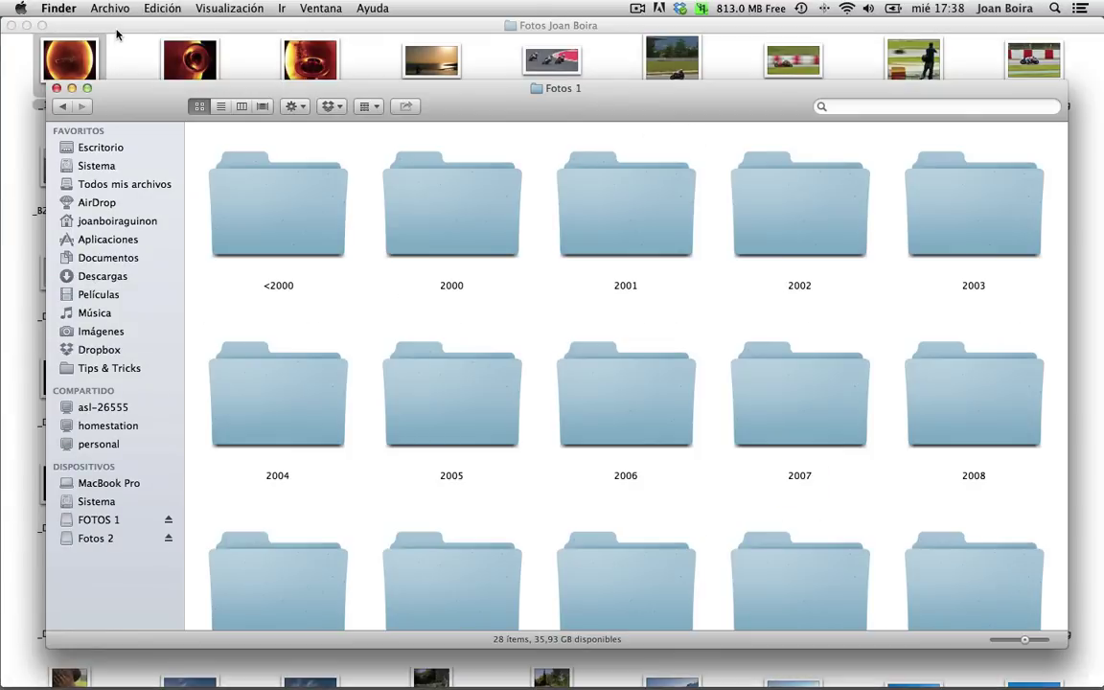
key(super+n)
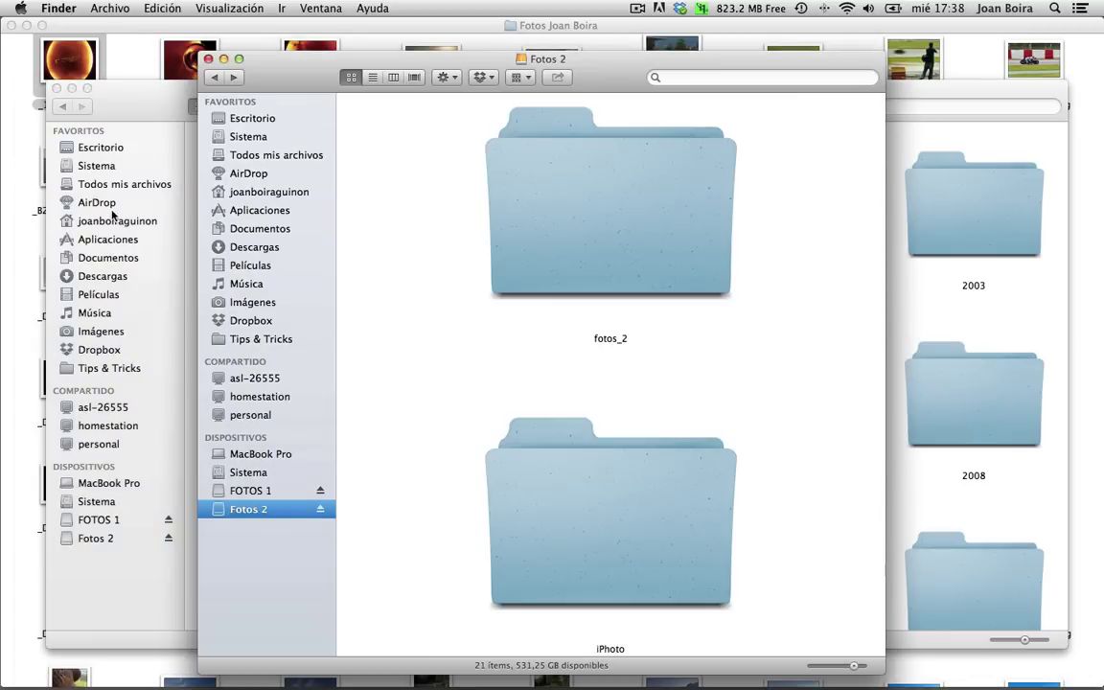
click(236, 491)
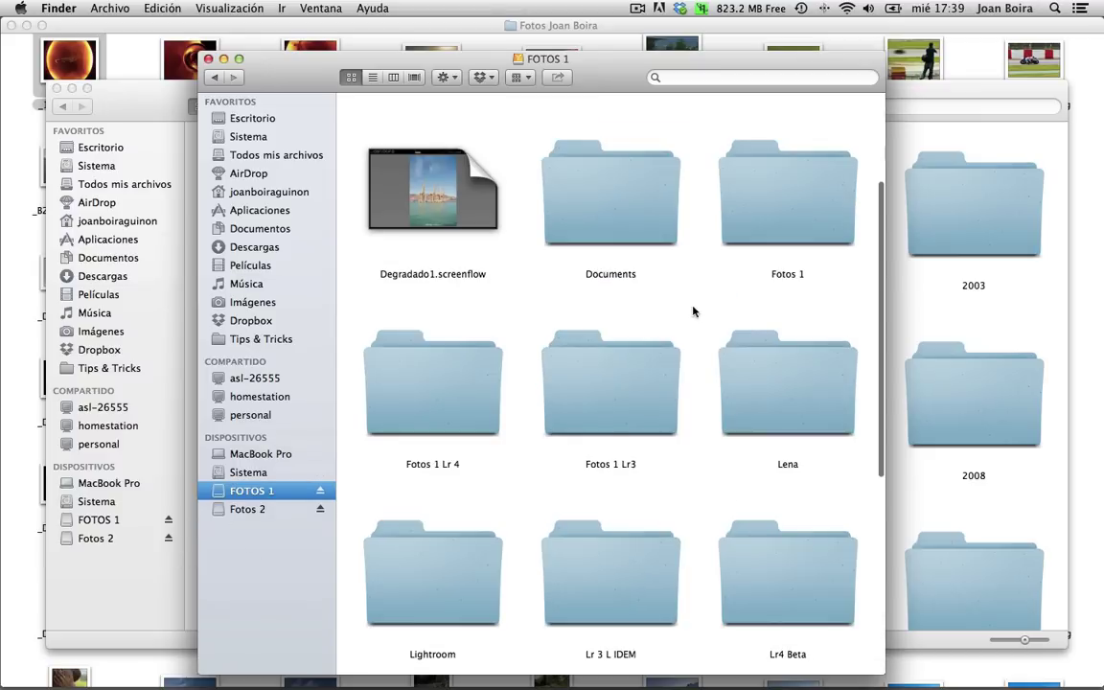
click(813, 211)
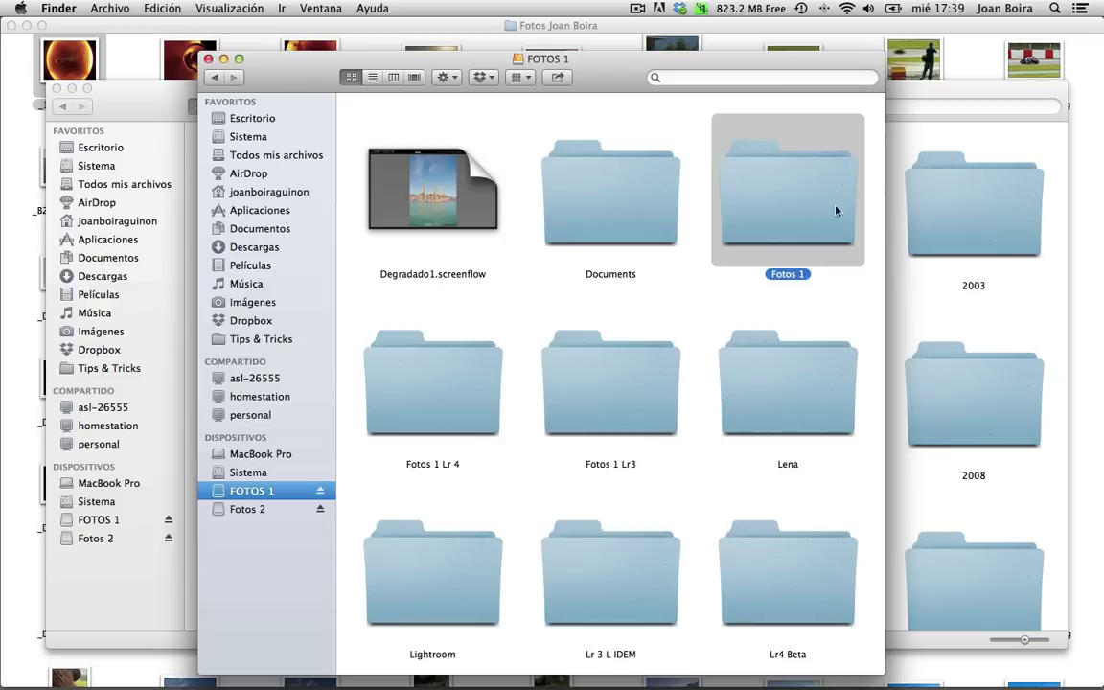
double_click(778, 212)
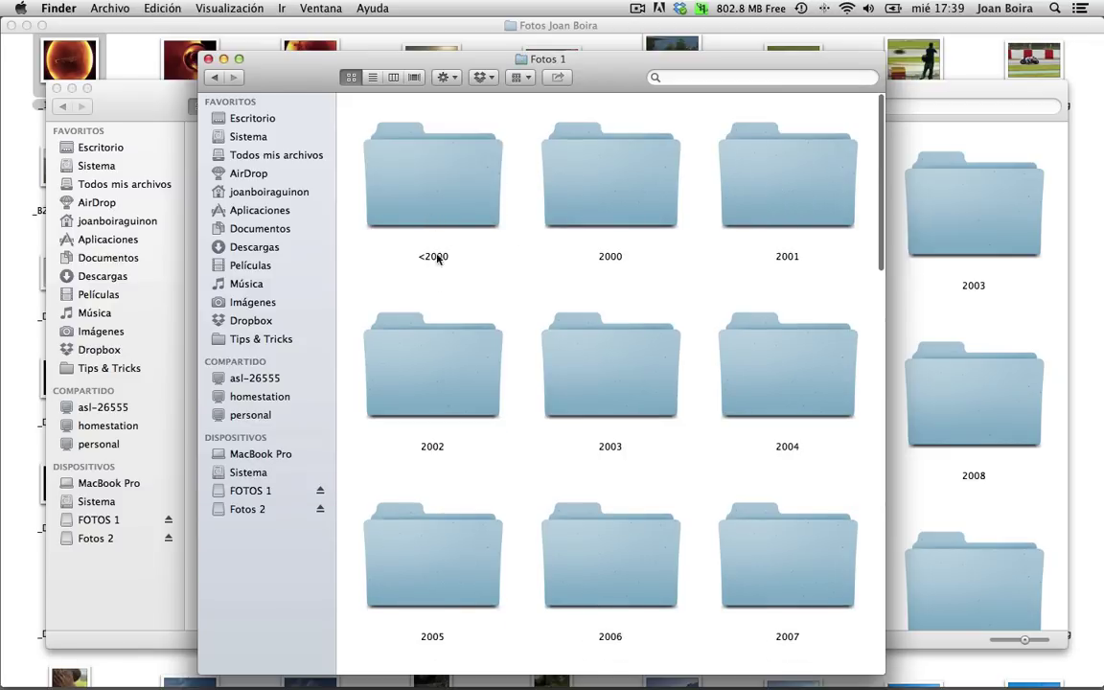
scroll(685, 303, down, 5)
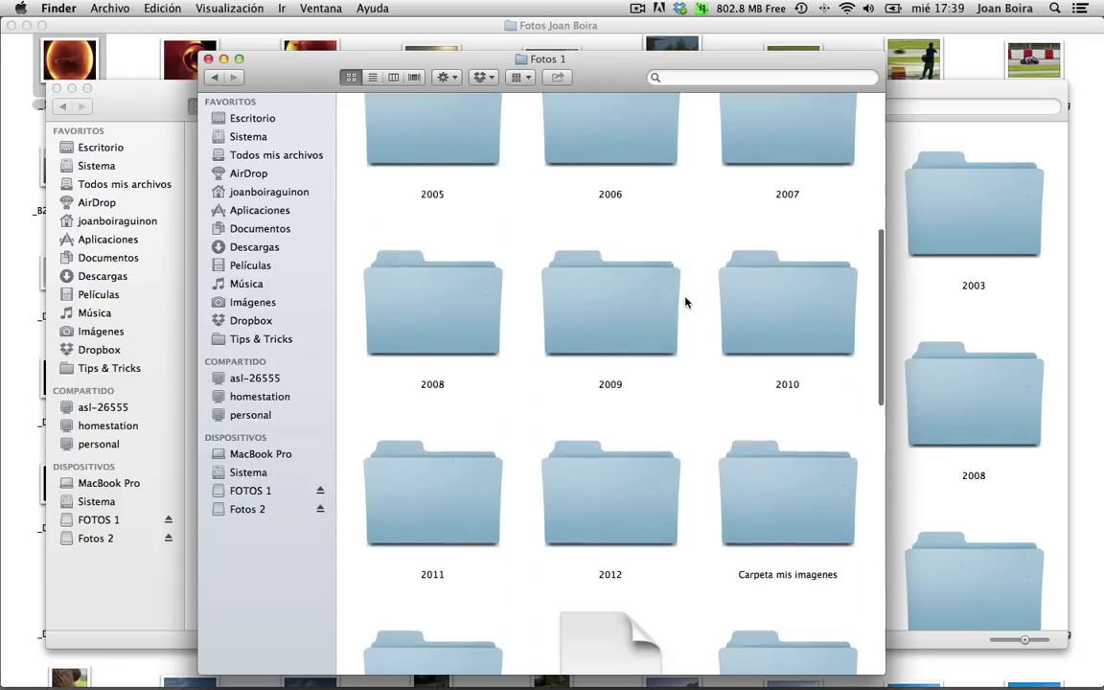
scroll(685, 303, down, 8)
scroll(685, 303, up, 3)
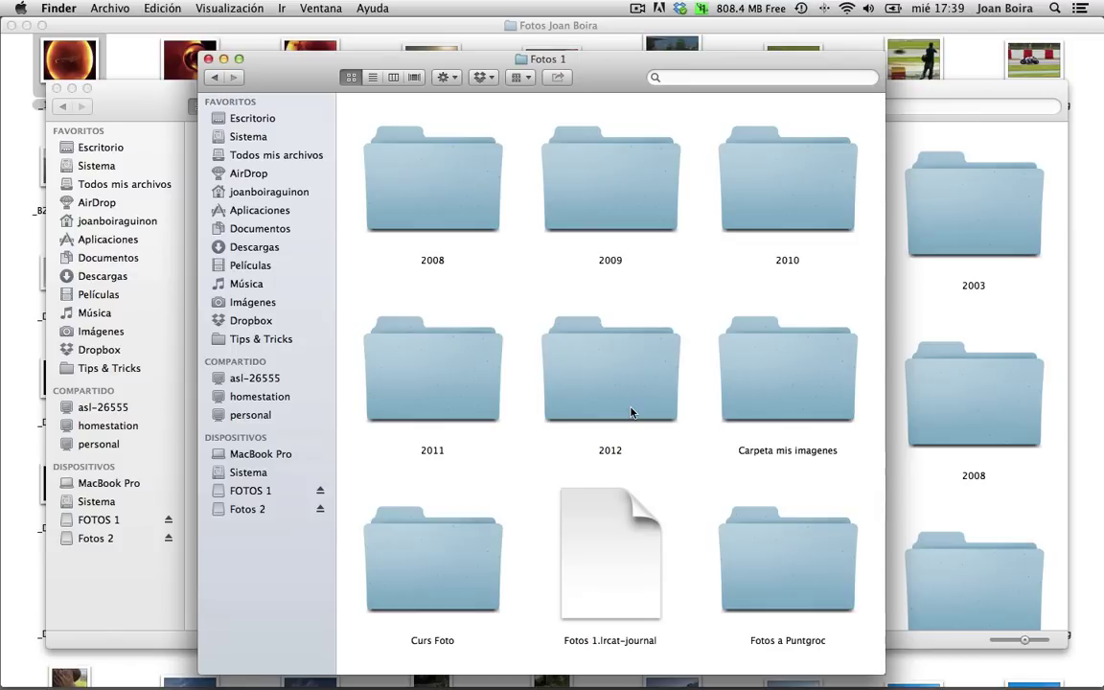
In the other Finder window, open the fotos_2 folder on the Fotos 2 drive
click(155, 98)
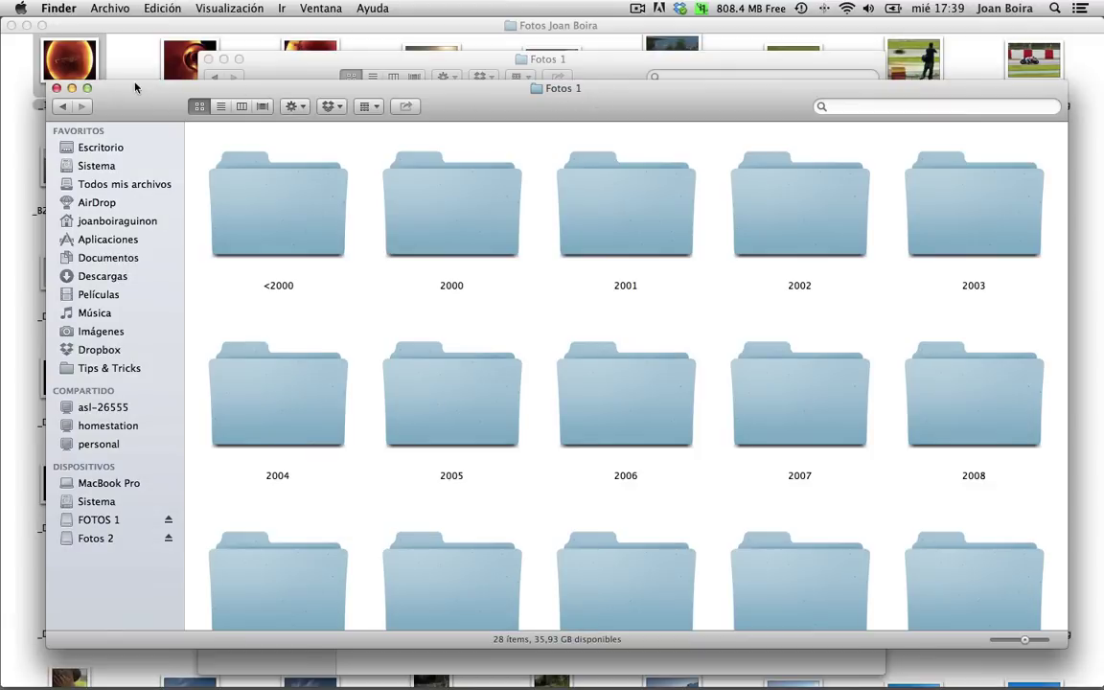
click(101, 538)
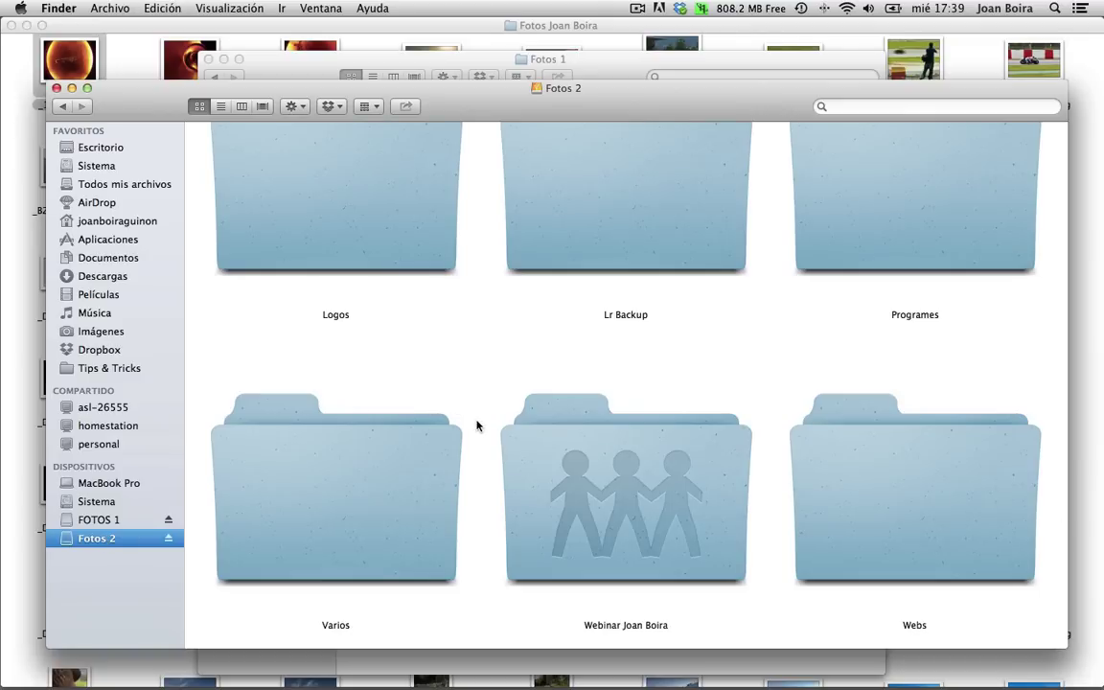
scroll(476, 425, up, 10)
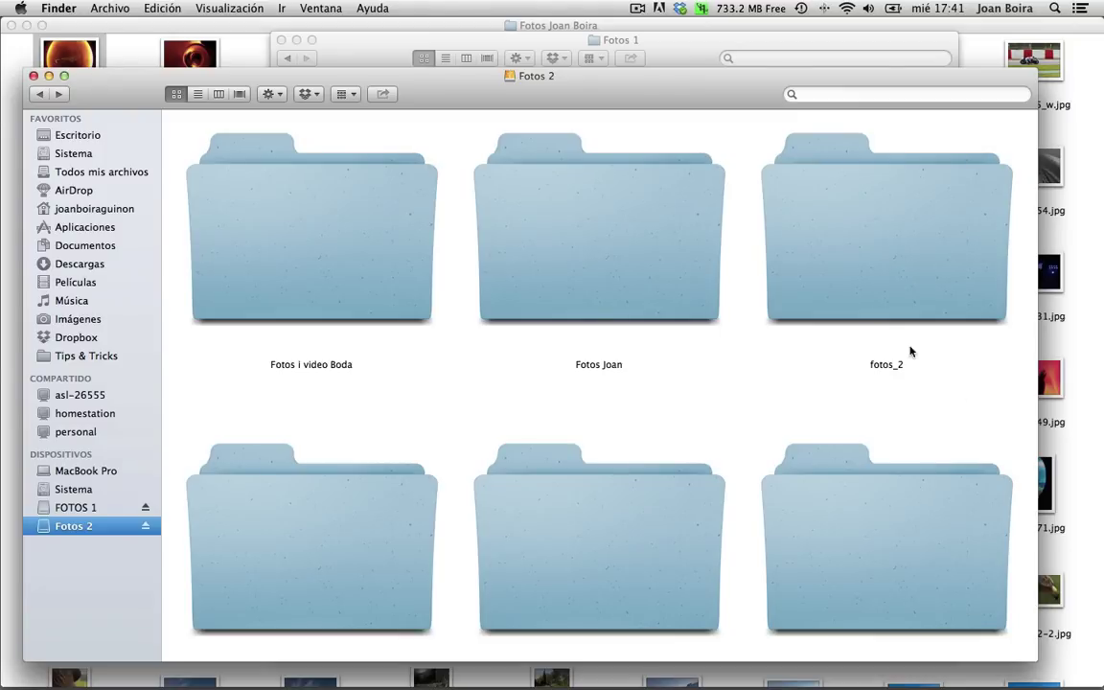
click(884, 236)
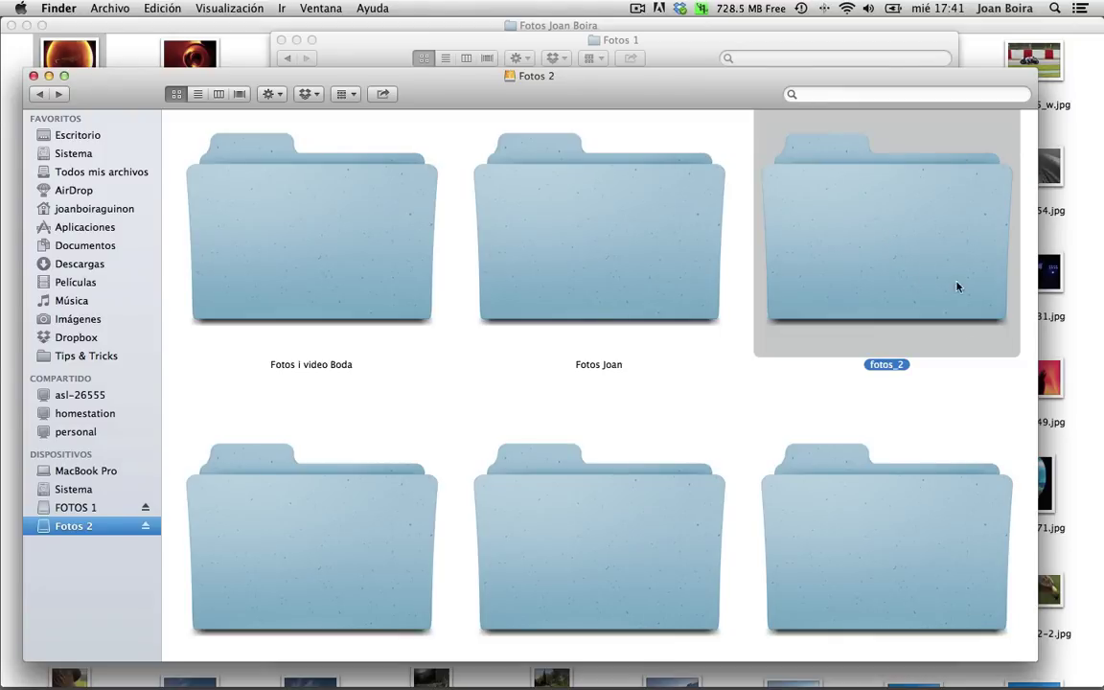
double_click(894, 306)
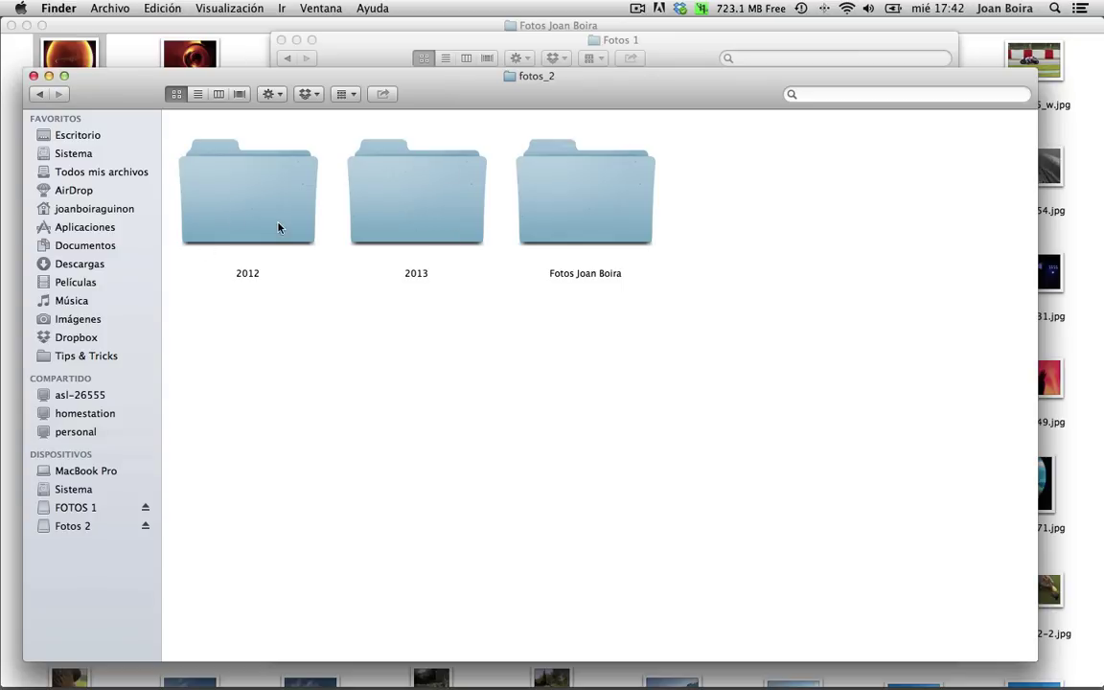
Open the 2013 folder and examine how its month folders are named, from 01.Gener.2013 to 03.Febrer.2013
double_click(428, 235)
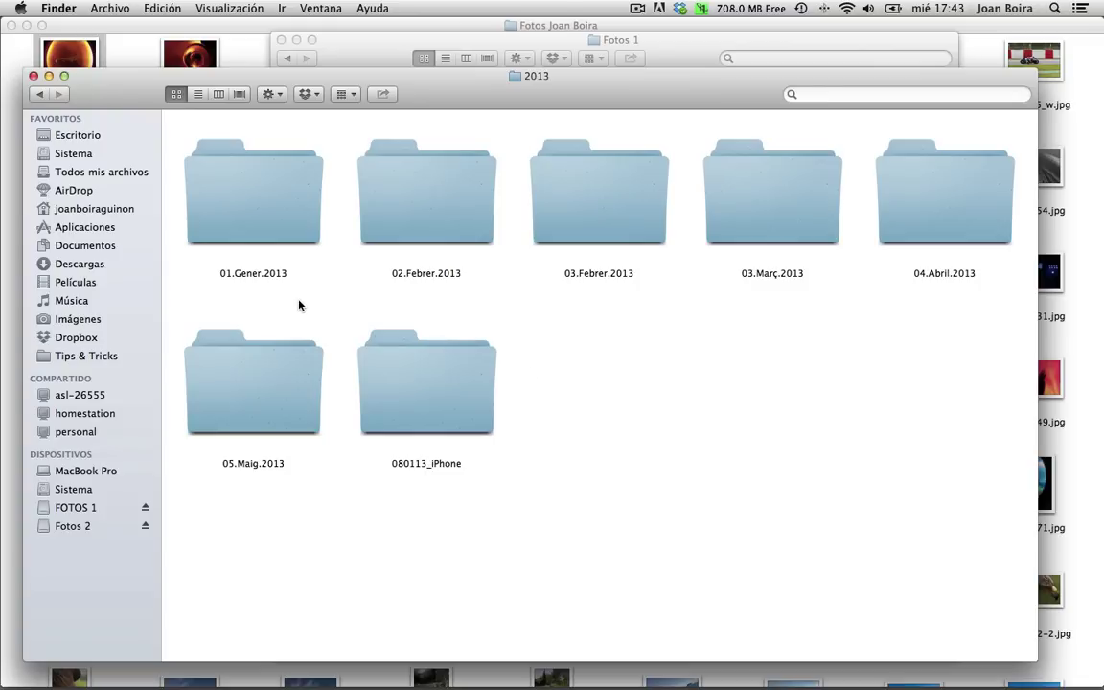
click(255, 276)
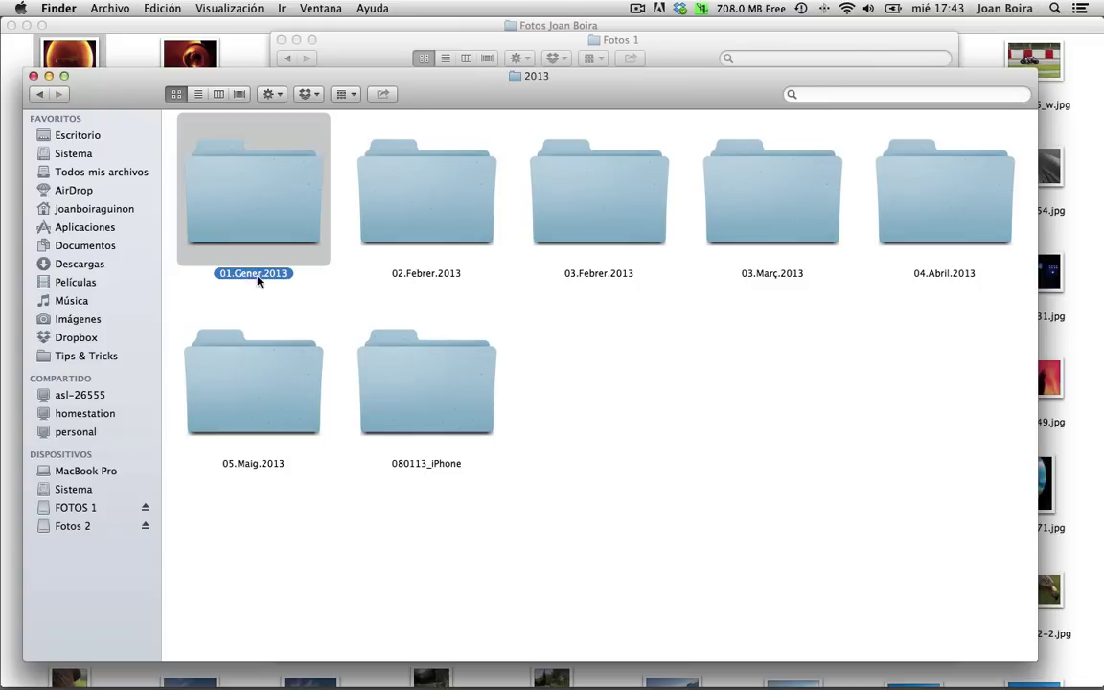
click(461, 279)
click(417, 255)
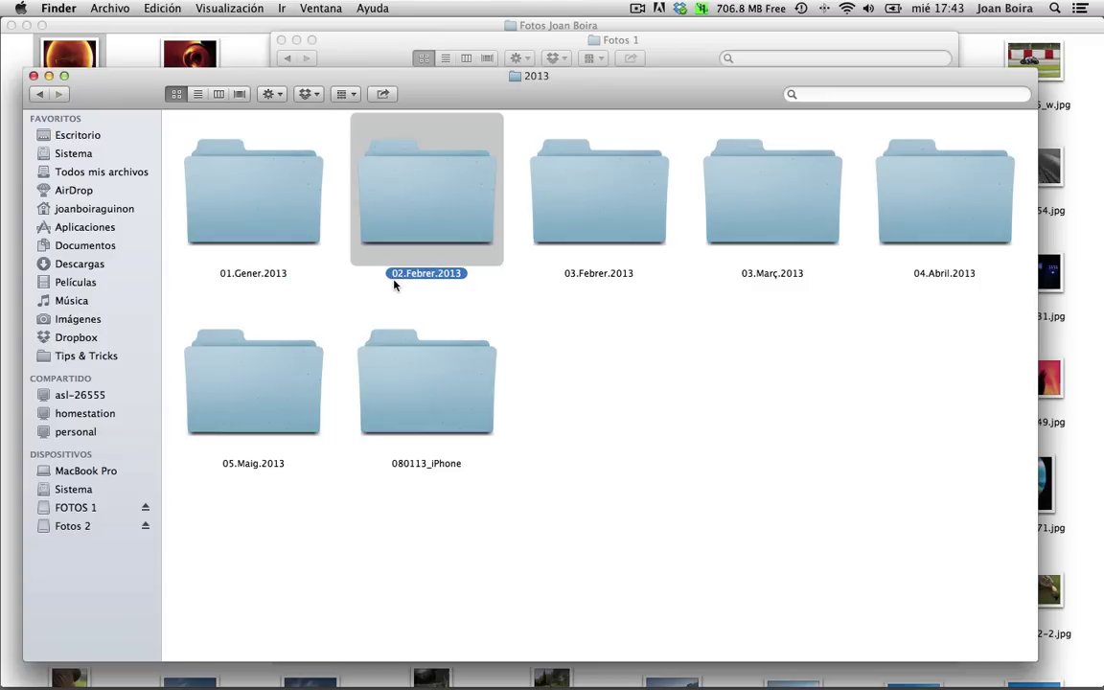
click(392, 275)
click(468, 286)
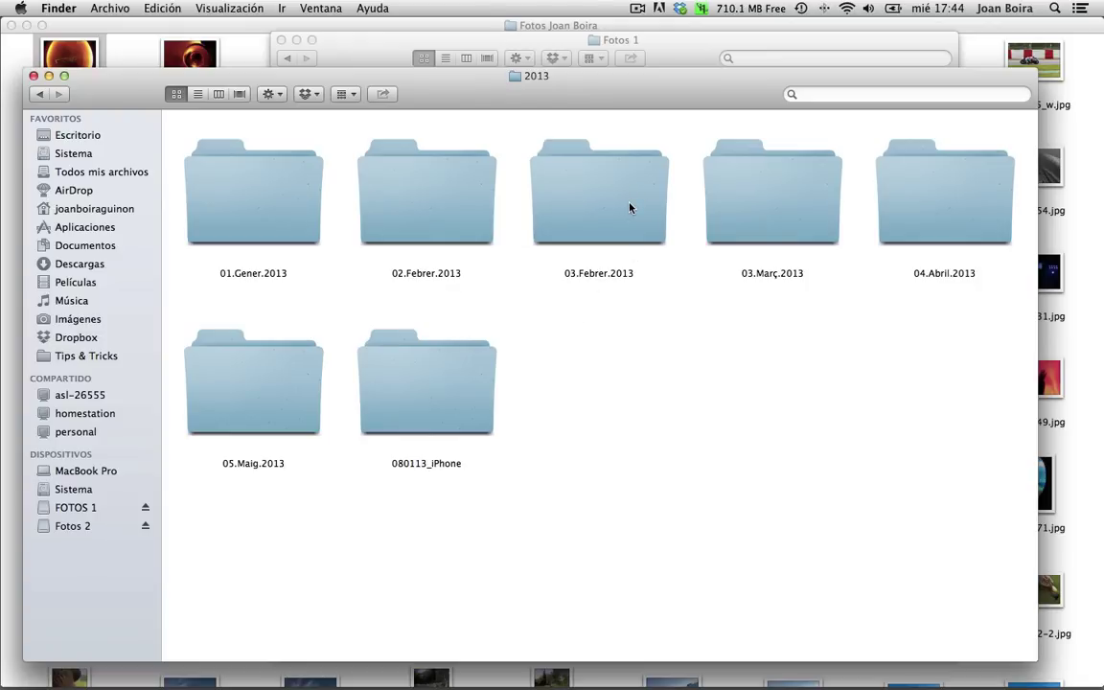
mouse_move(630, 208)
mouse_down()
mouse_move(473, 227)
mouse_move(624, 213)
mouse_up()
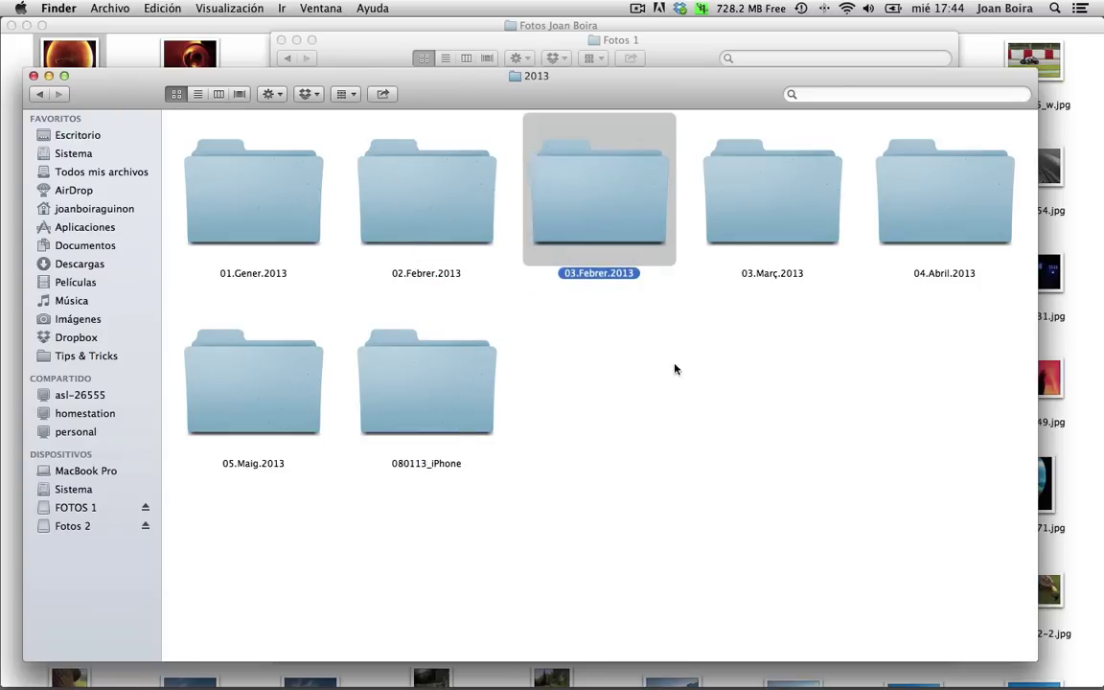
click(676, 373)
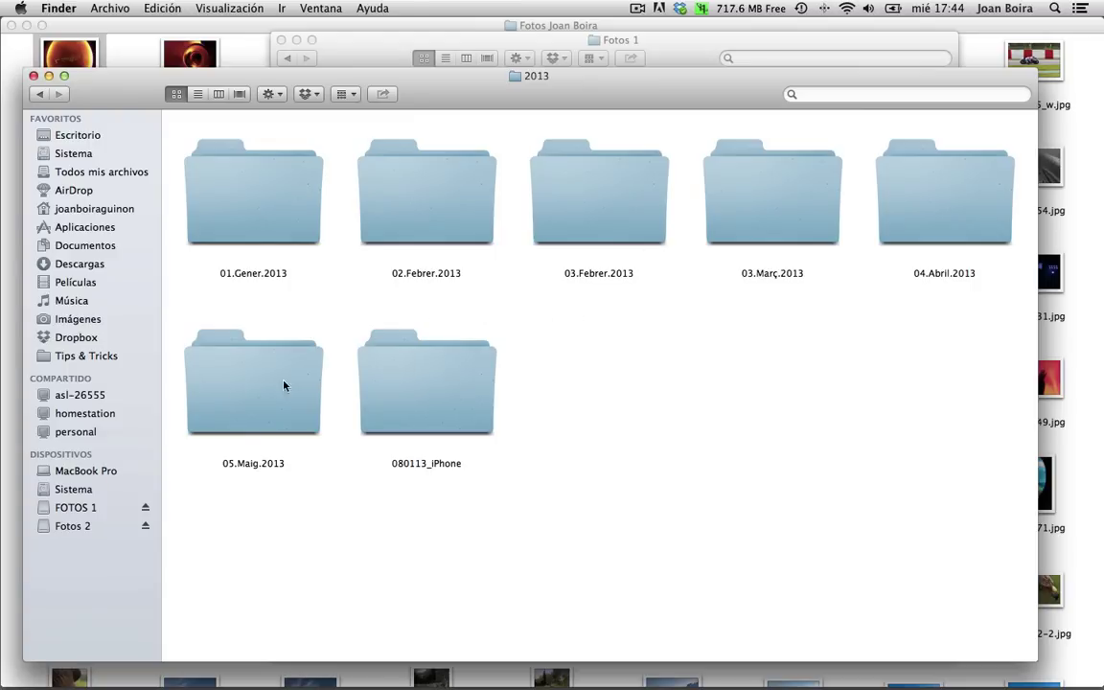
Open the 05.Maig.2013 folder in a window enlarged to nearly fill the screen and inspect the 020513_Cat productos verano 2013_DosCat folder name
double_click(270, 423)
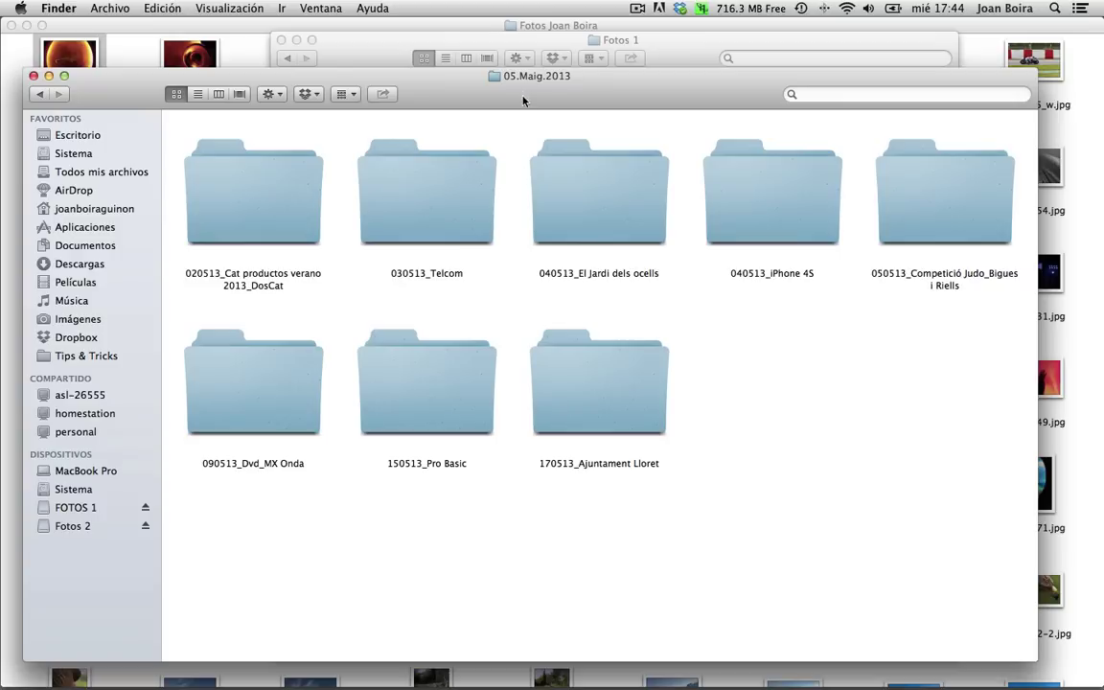
drag(572, 80, 567, 29)
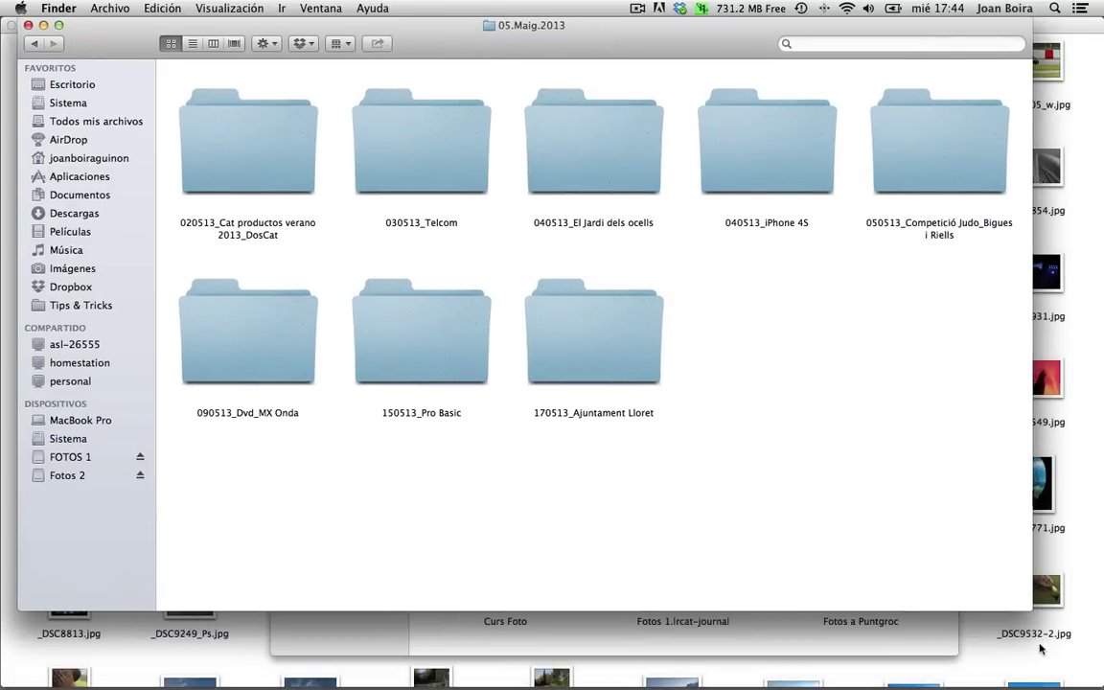
drag(1030, 609, 1052, 642)
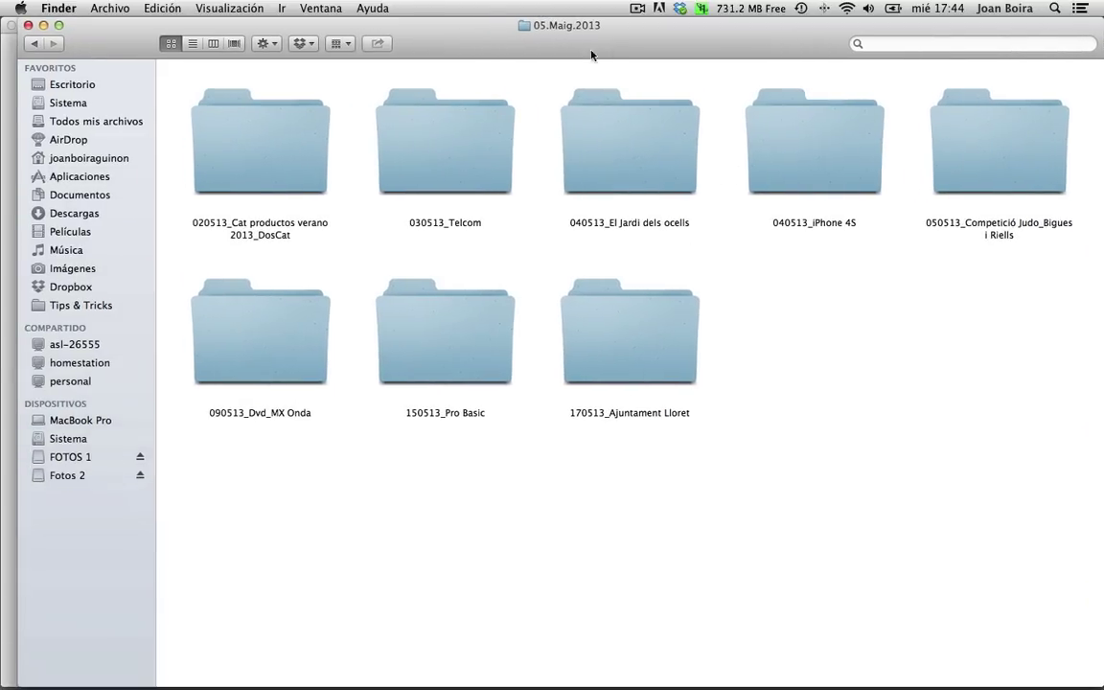
drag(623, 49, 544, 40)
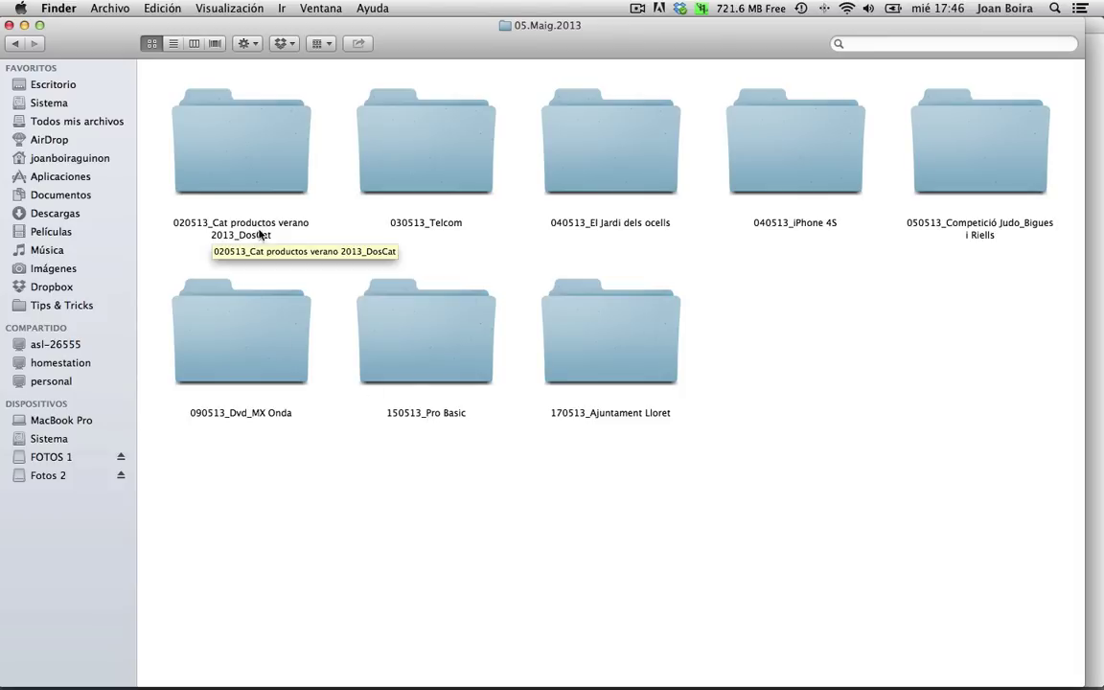
click(214, 234)
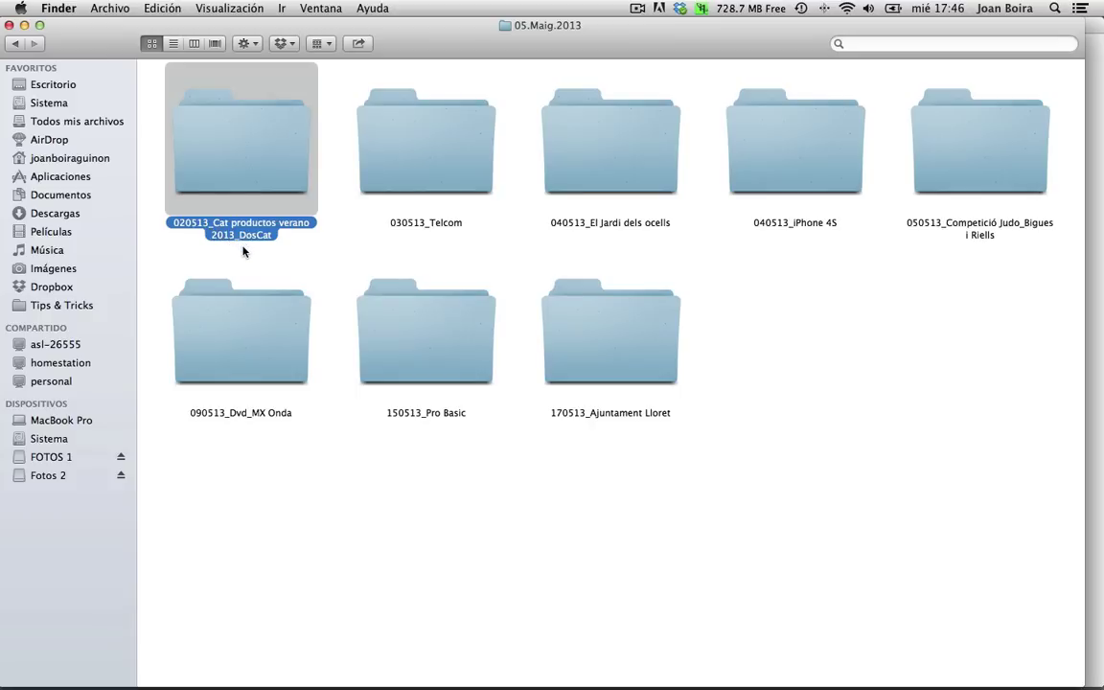
click(243, 251)
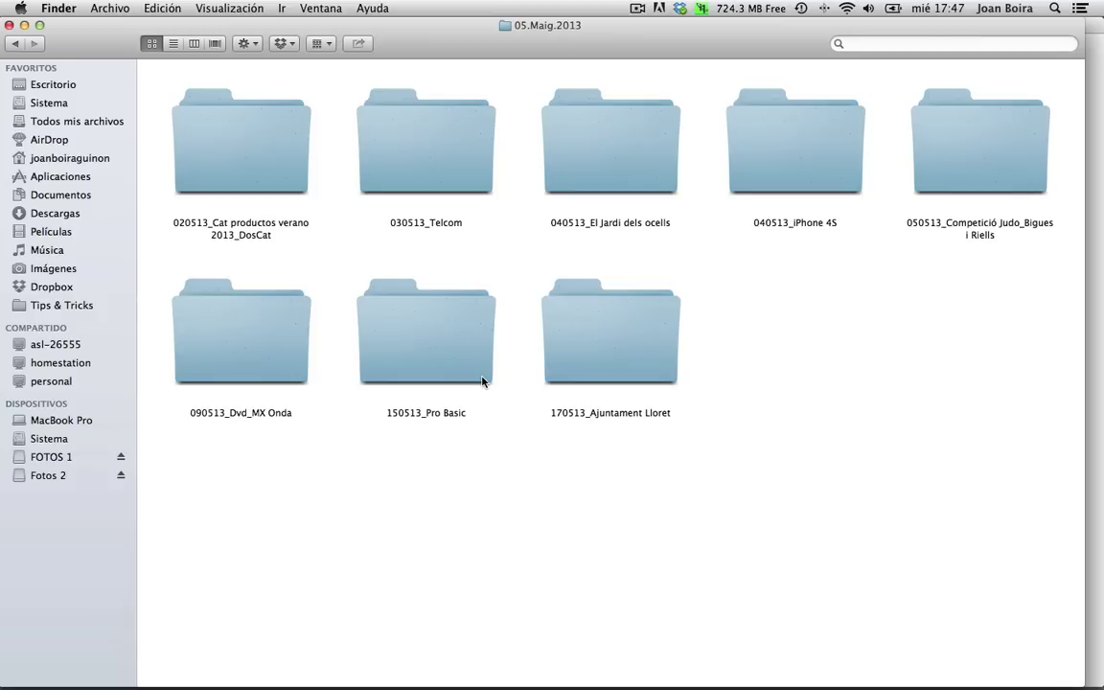
Switch to Lightroom and show the photos of the Objetivos (focales) collection set, browsing the other collections under Curs
key(super+Tab)
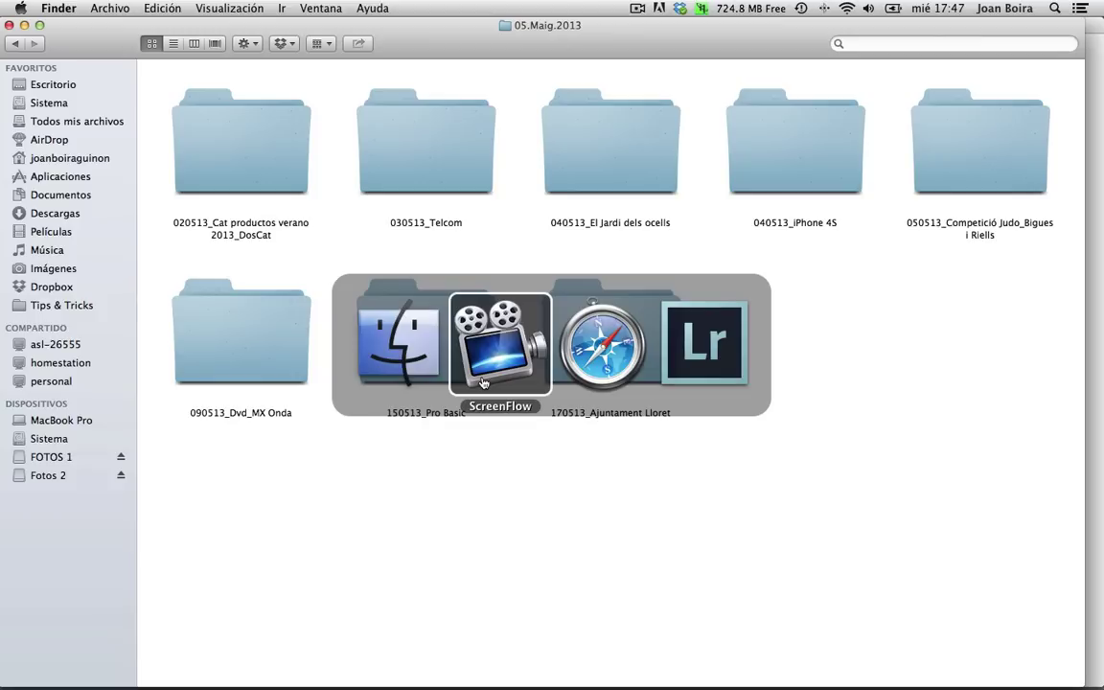
key(super+Tab)
key(super+Tab)
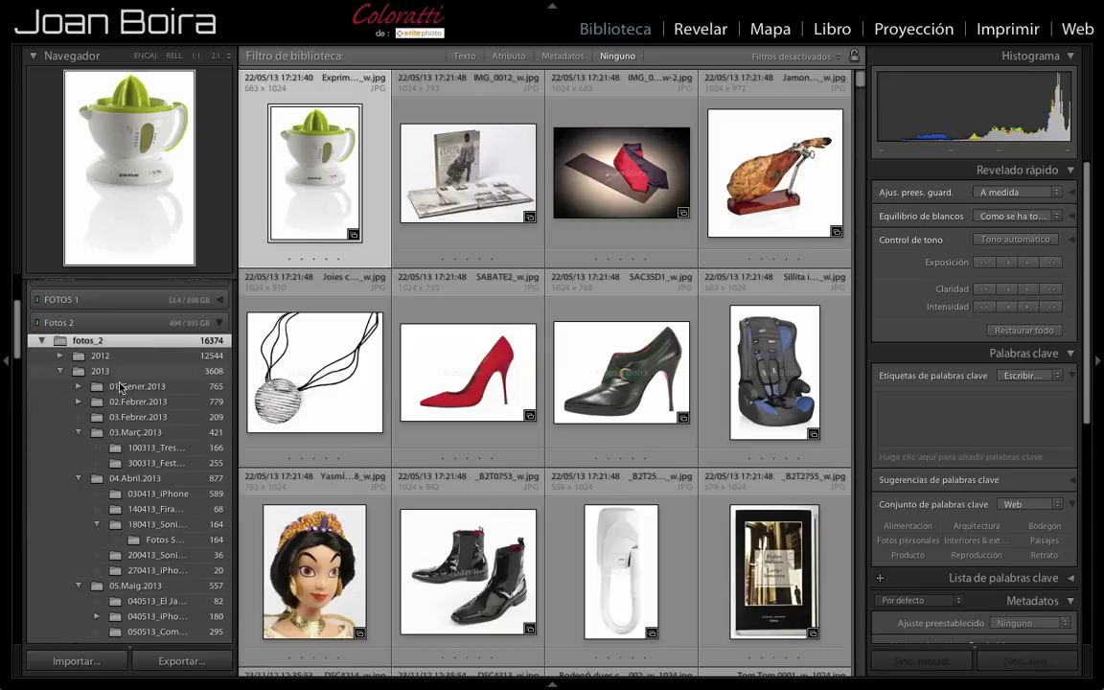
scroll(163, 484, down, 5)
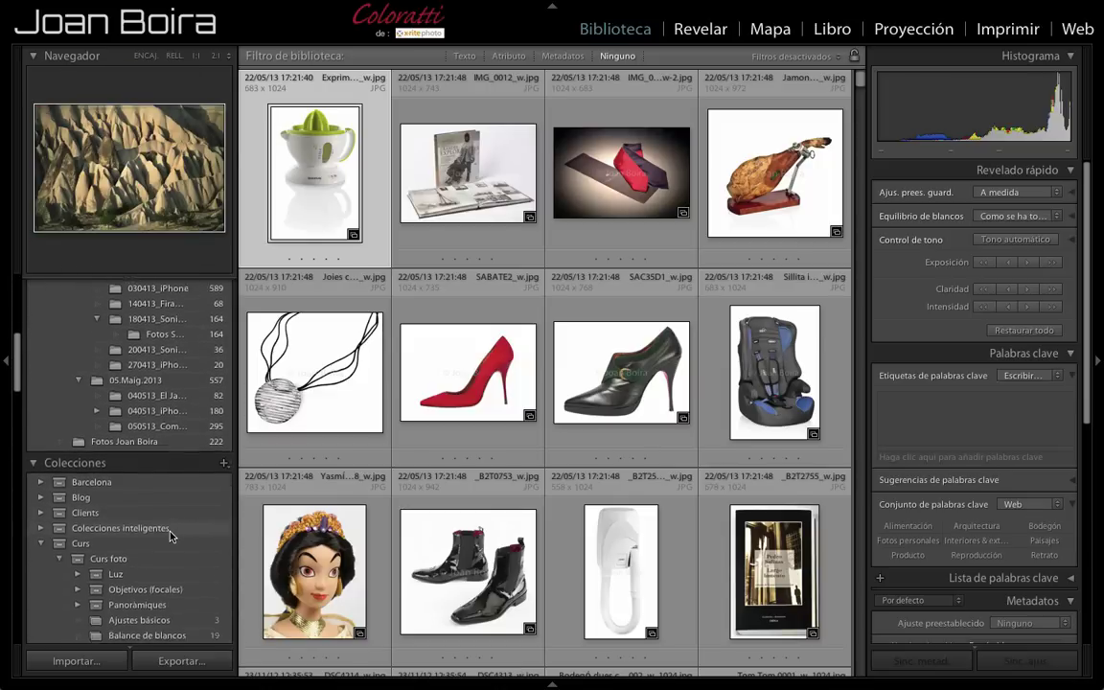
scroll(170, 535, down, 4)
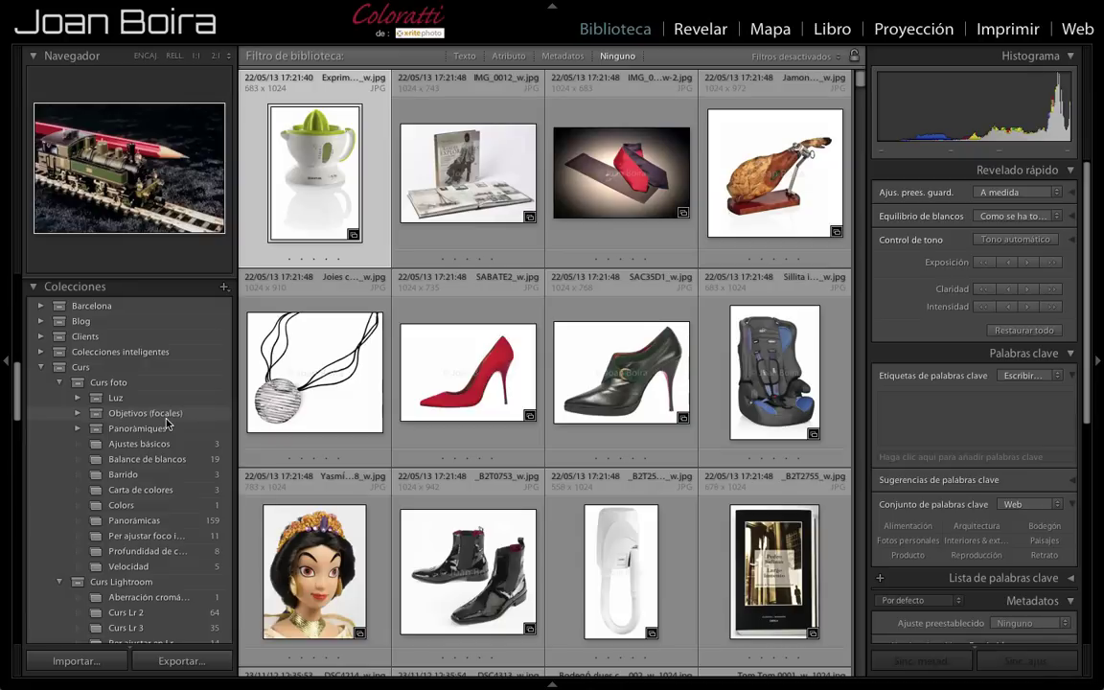
click(167, 418)
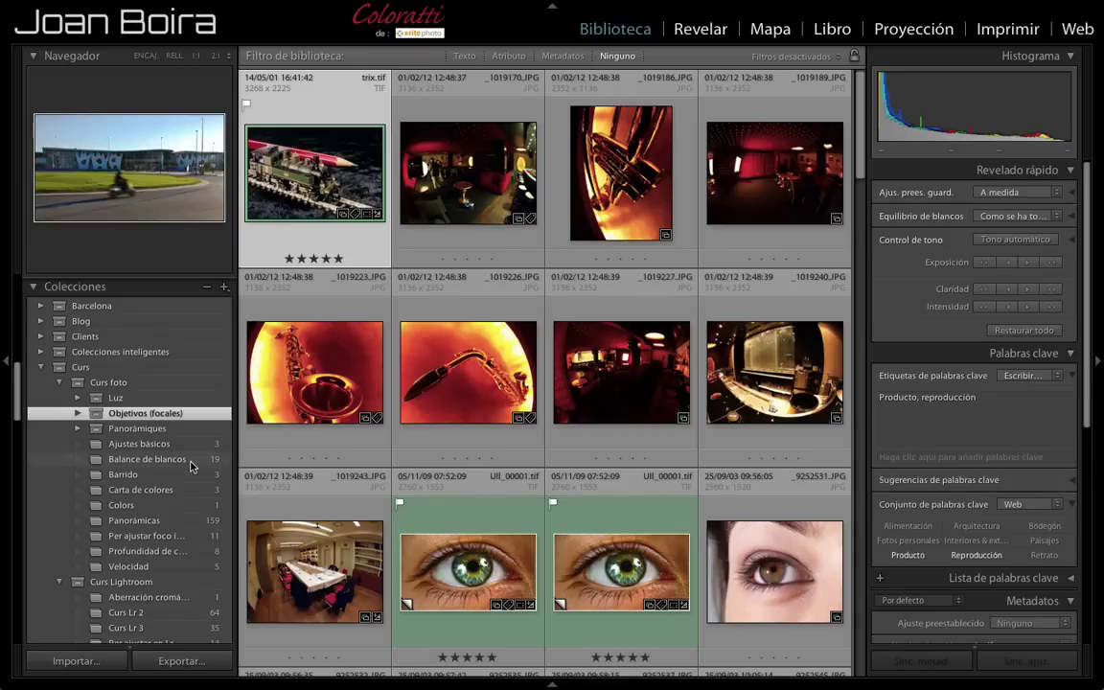
scroll(187, 466, down, 8)
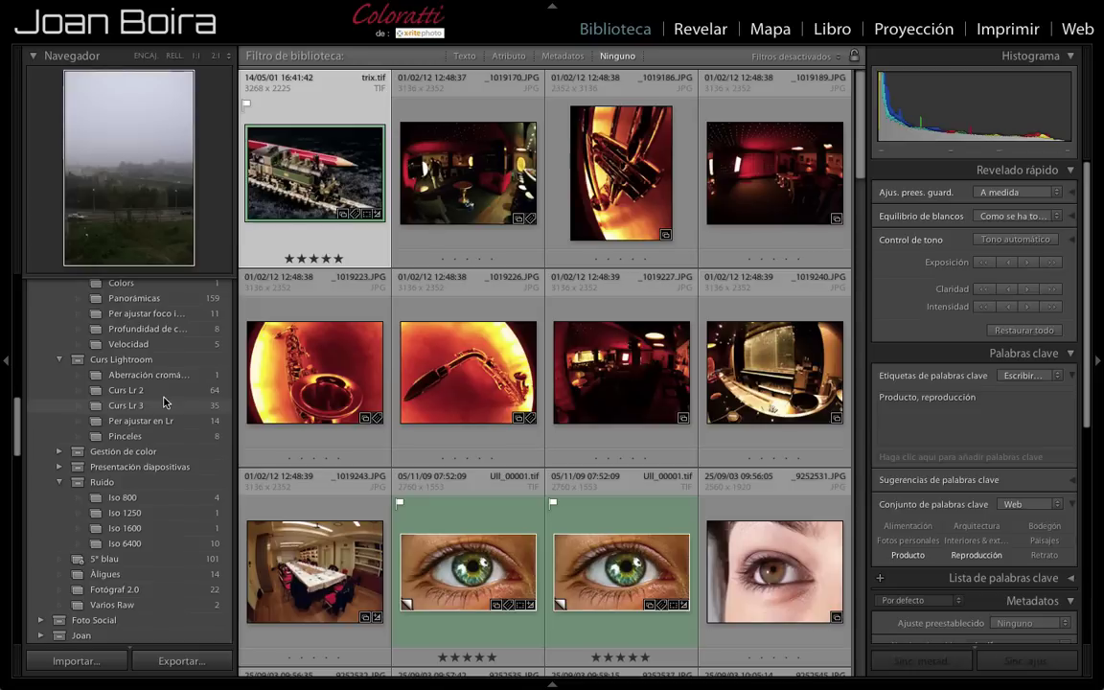
scroll(164, 402, up, 4)
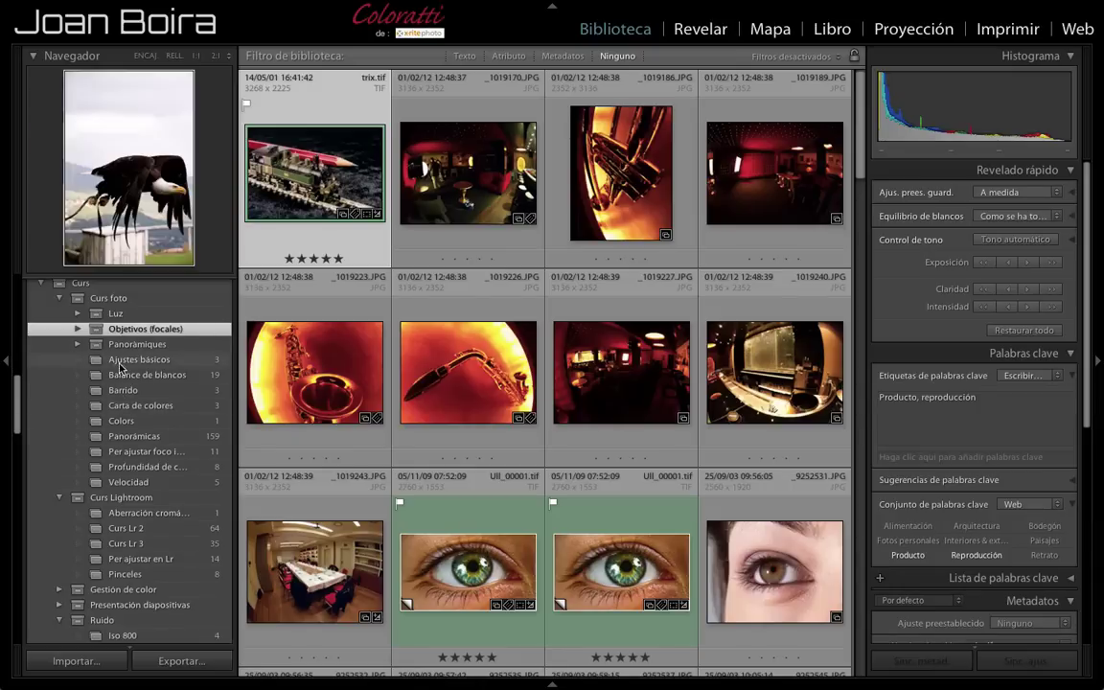
Switch to Finder, return to the 2013 folder and display the folder hierarchy in column view
scroll(139, 362, up, 2)
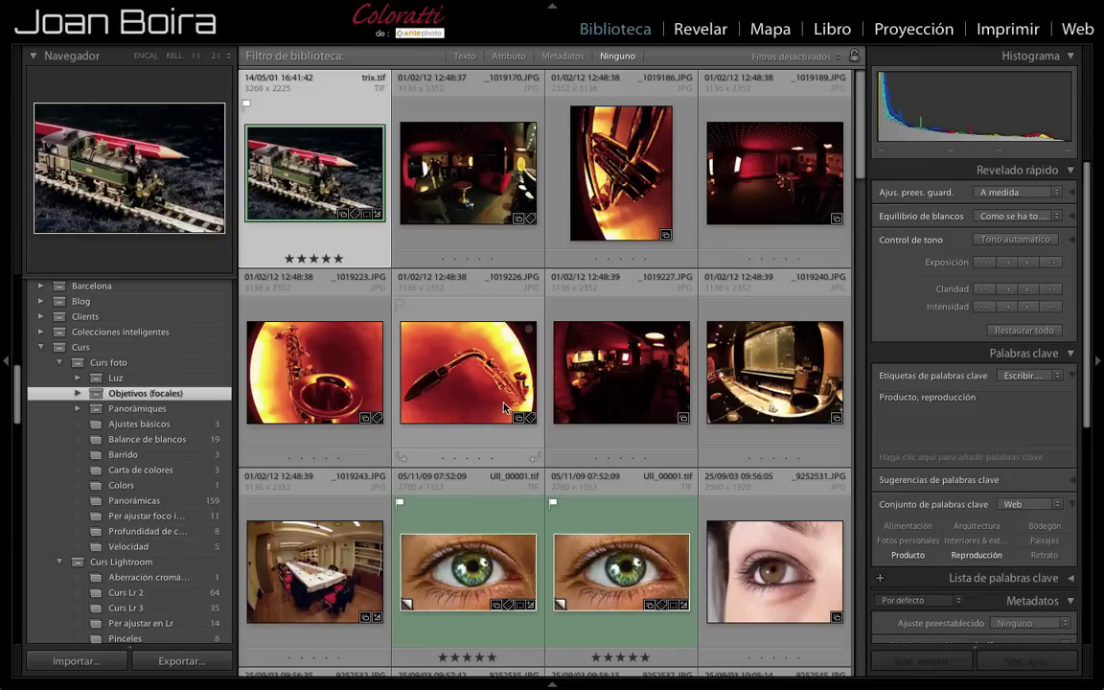
key(super+Tab)
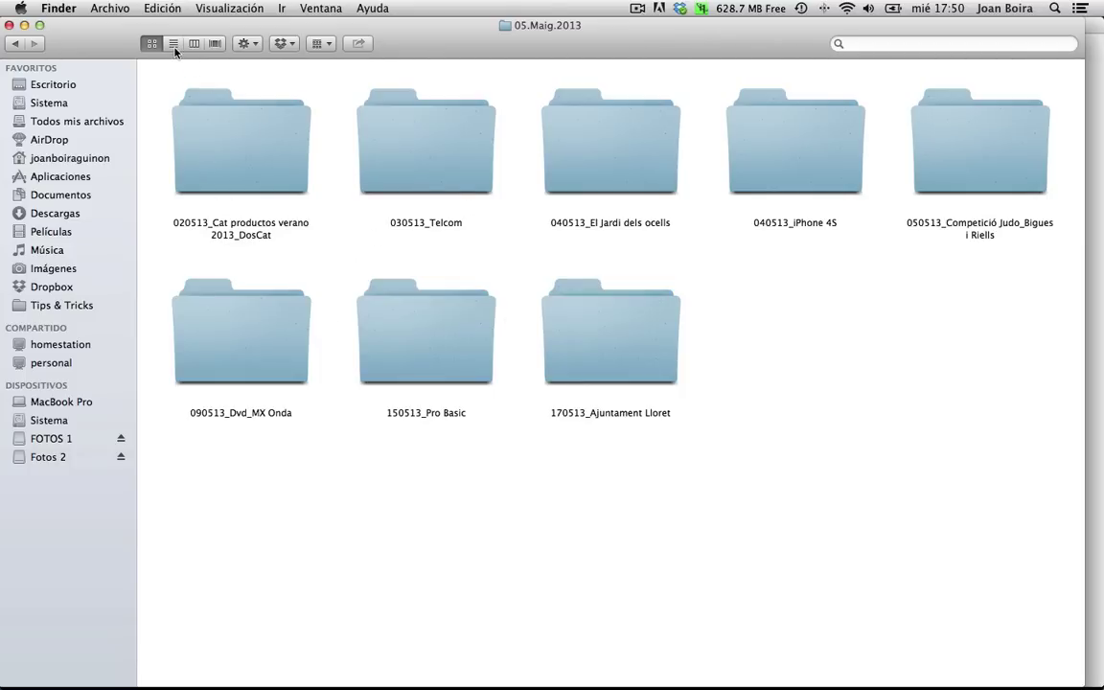
click(14, 44)
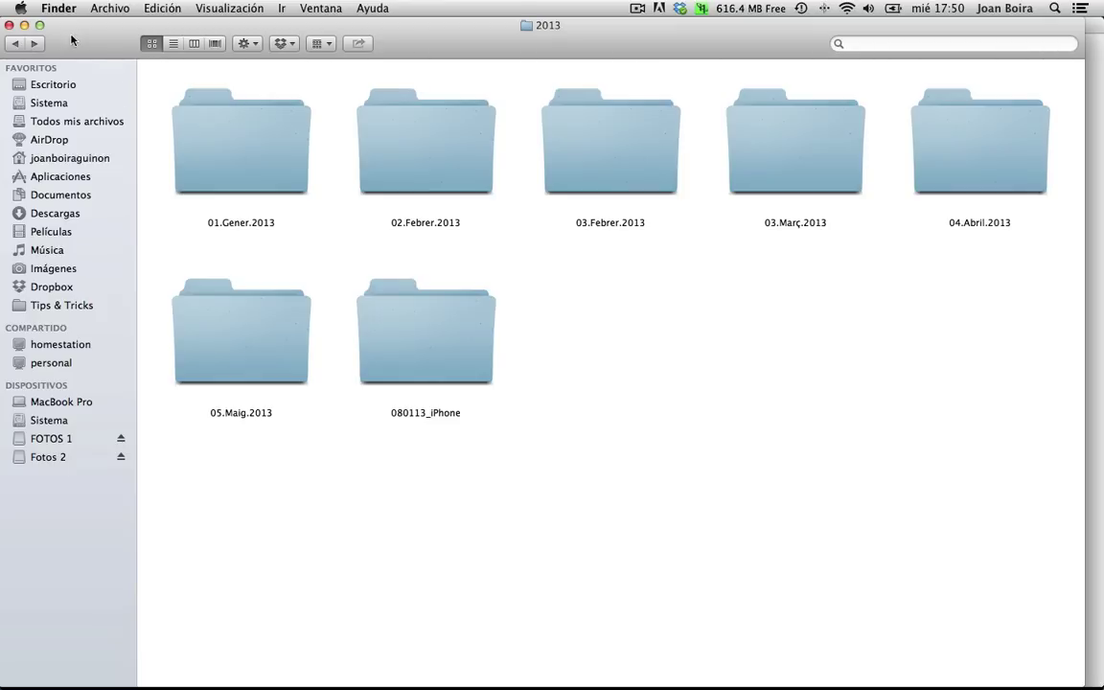
click(193, 43)
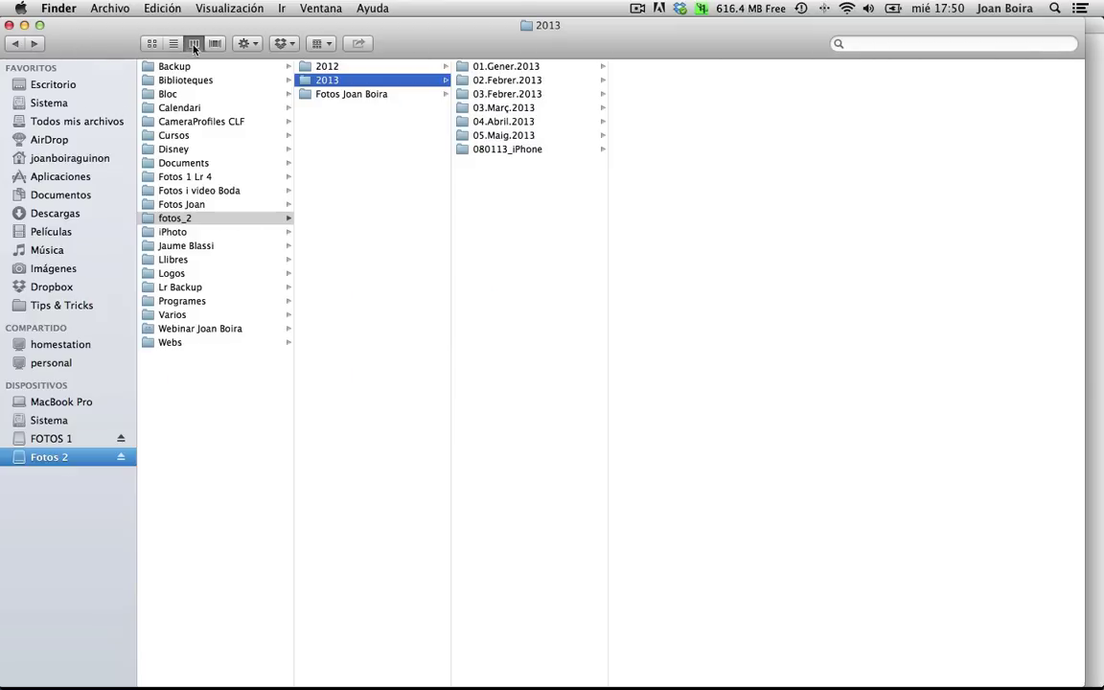
Show the job folders inside 05.Maig.2013 and widen their column enough to read the full folder names
click(527, 136)
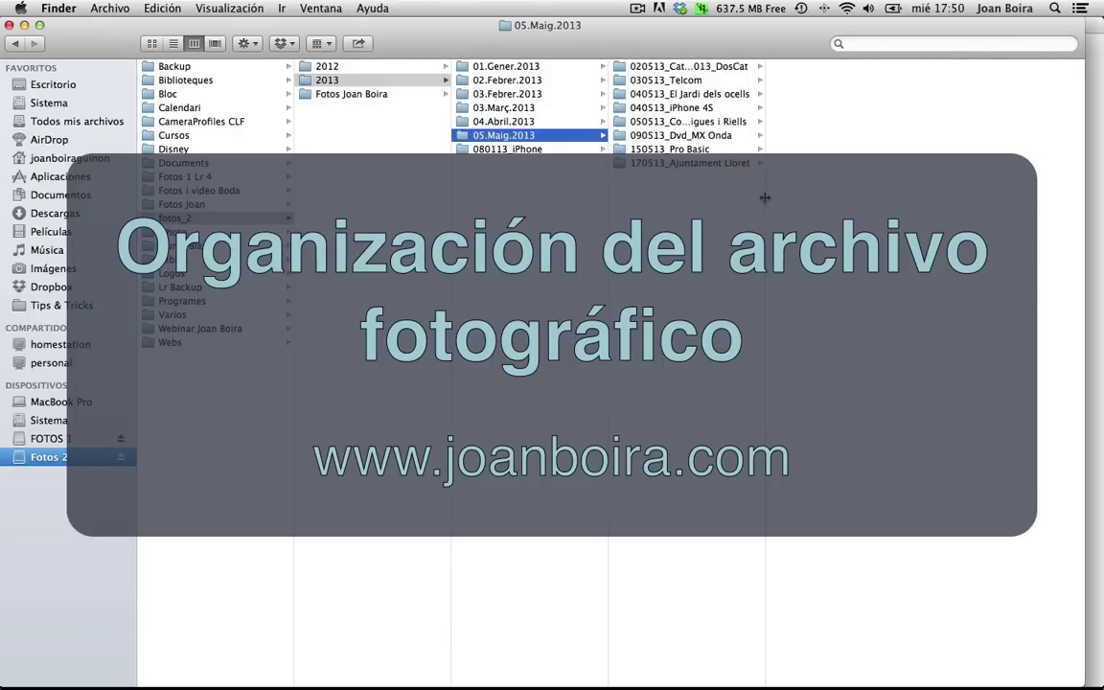
drag(766, 192, 880, 197)
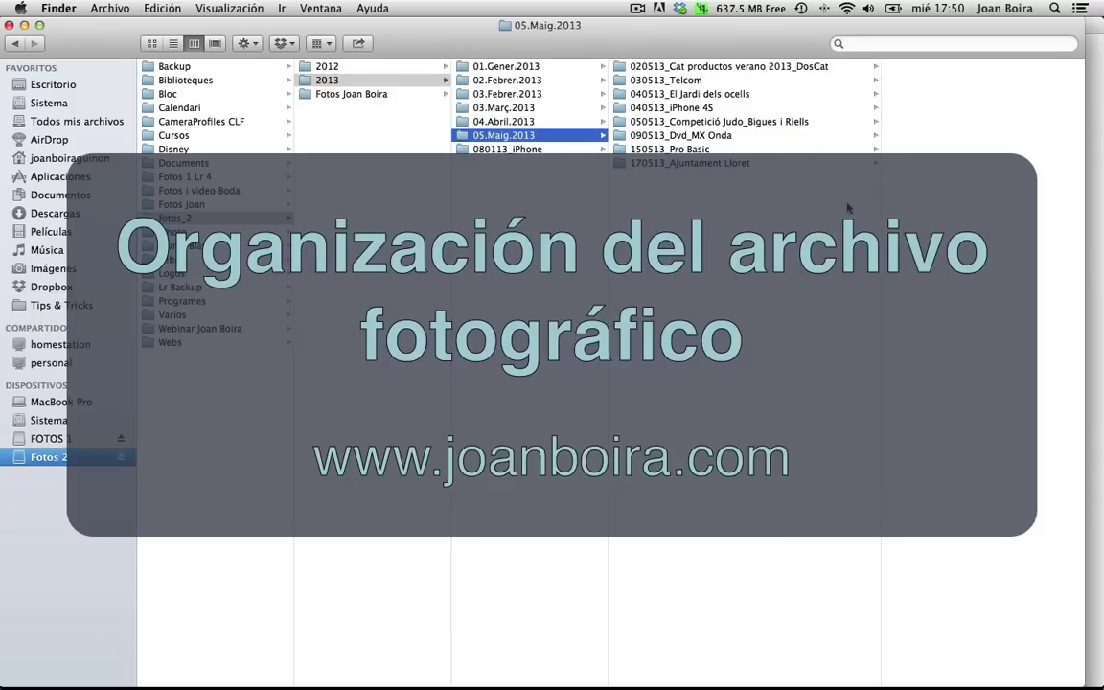